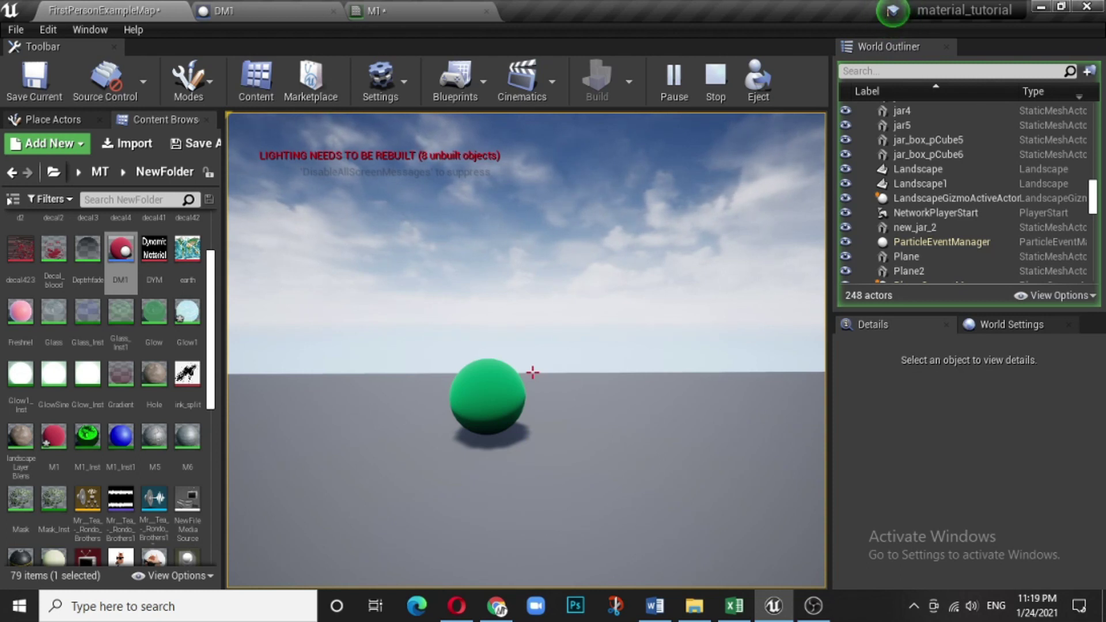
- Walk the player back and forth toward the sphere to watch it change from beige to blue
{"action": "key", "text": "w"}
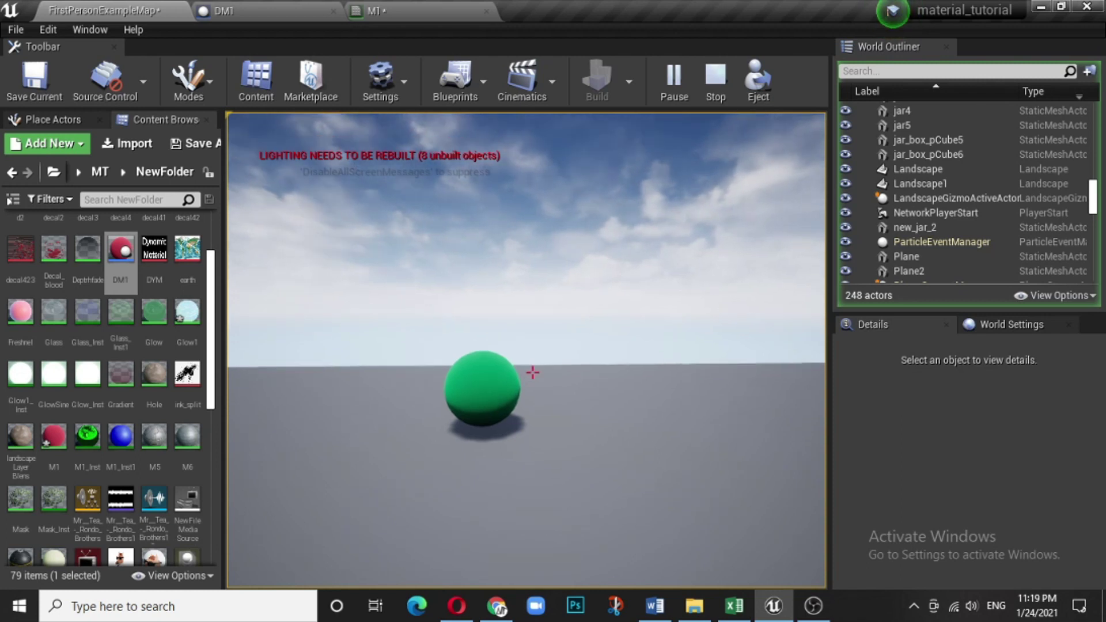
{"action": "key", "text": "s"}
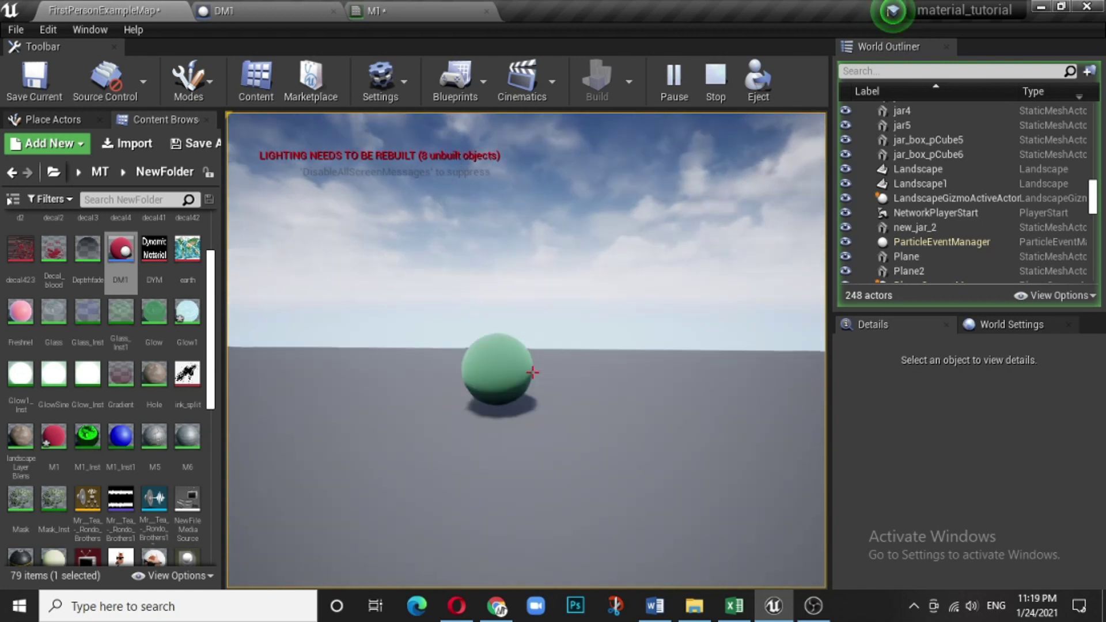
{"action": "key", "text": "w"}
{"action": "key", "text": "s"}
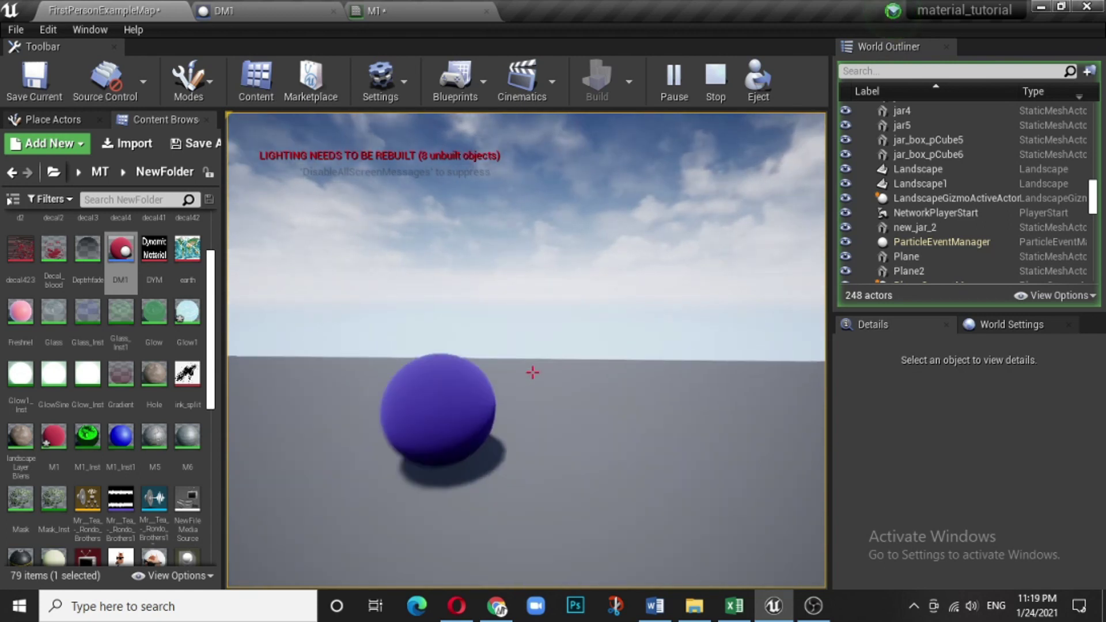
{"action": "key", "text": "w"}
{"action": "key", "text": "s"}
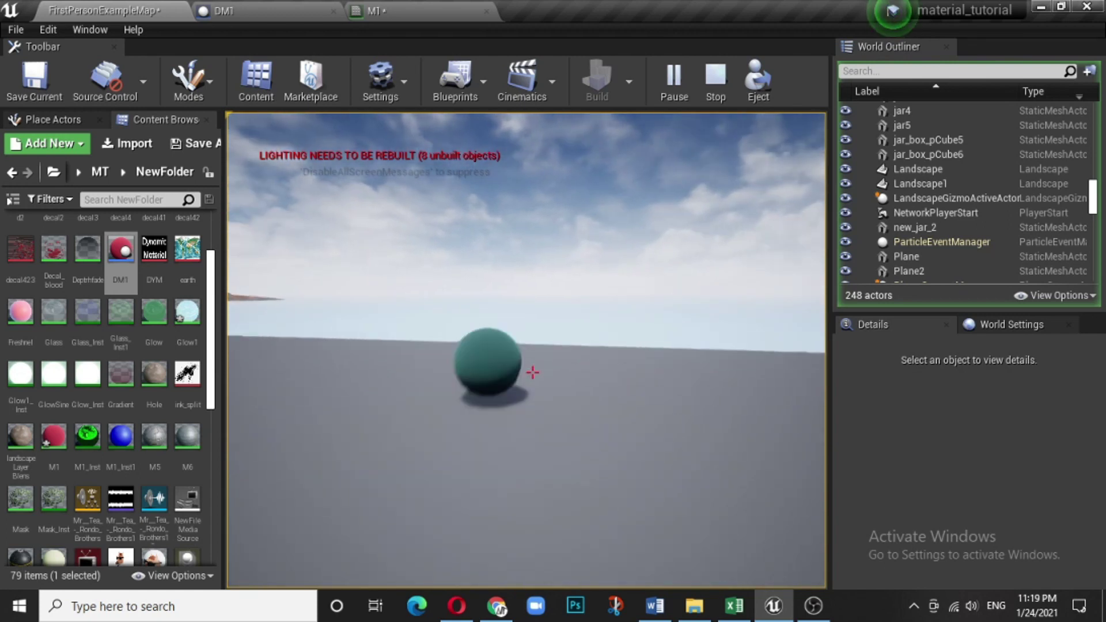
{"action": "key", "text": "w"}
{"action": "key", "text": "w"}
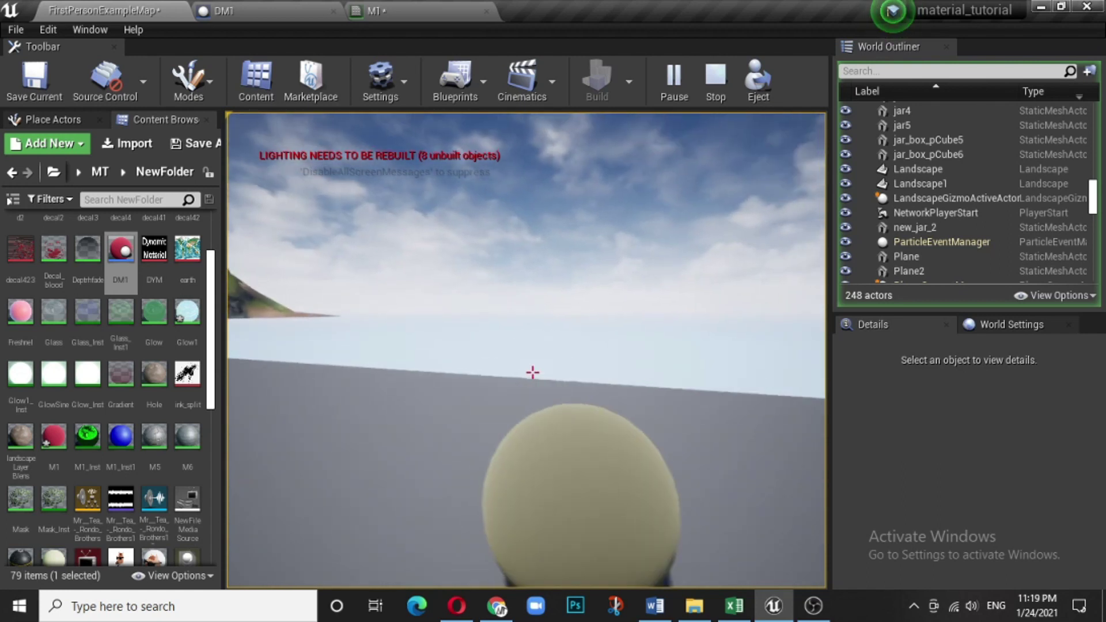
{"action": "key", "text": "s"}
{"action": "key", "text": "w"}
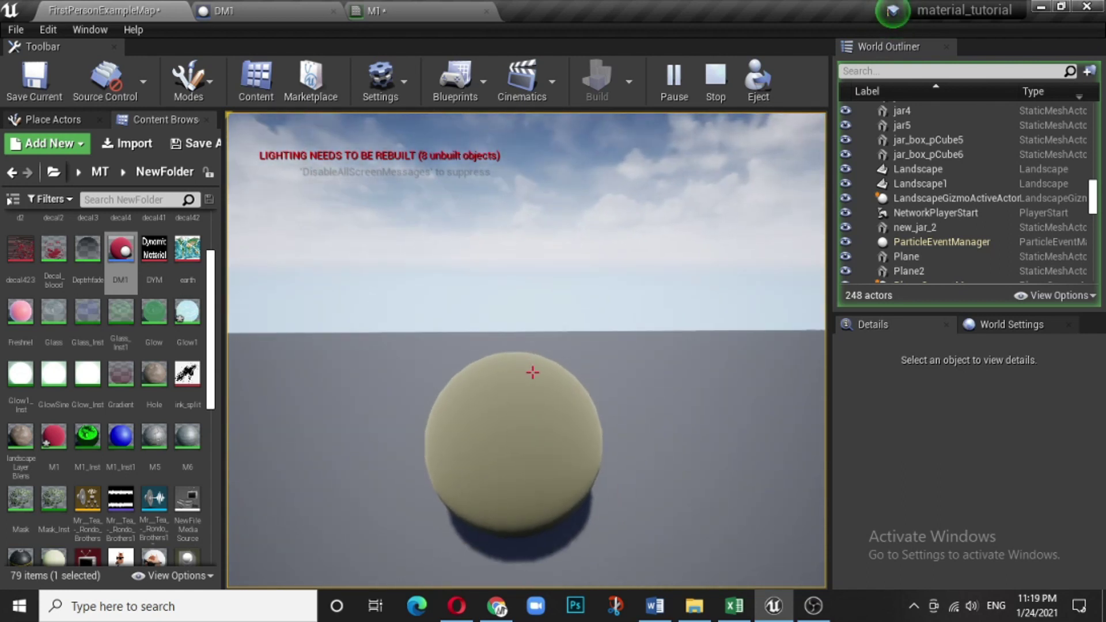
{"action": "key", "text": "s"}
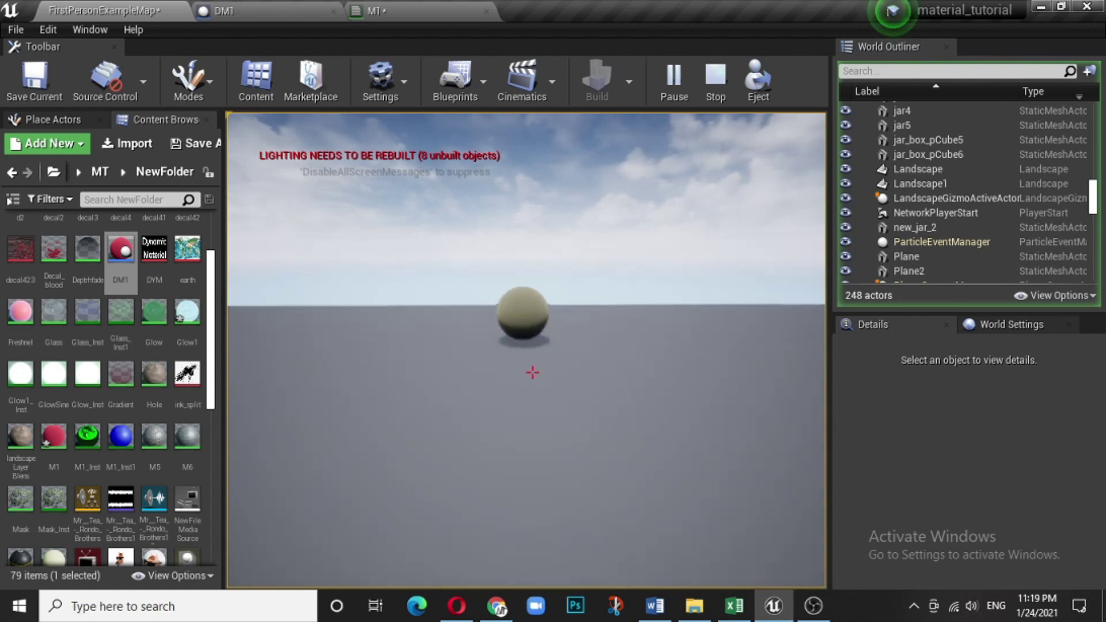
{"action": "key", "text": "w"}
{"action": "key", "text": "s"}
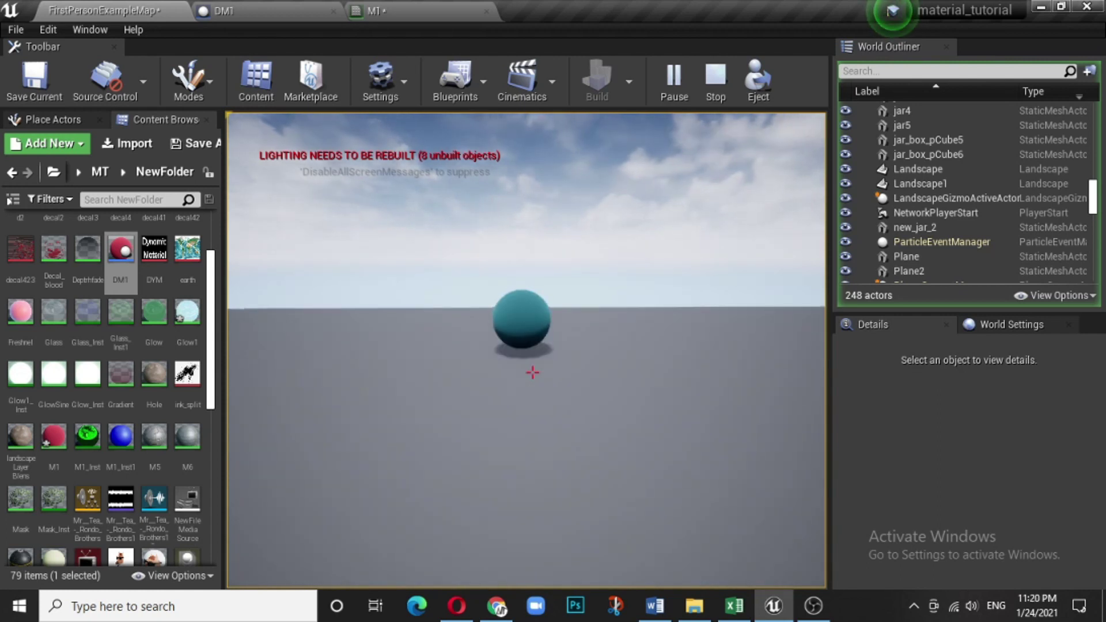
{"action": "key", "text": "w"}
{"action": "key", "text": "s"}
{"action": "key", "text": "w"}
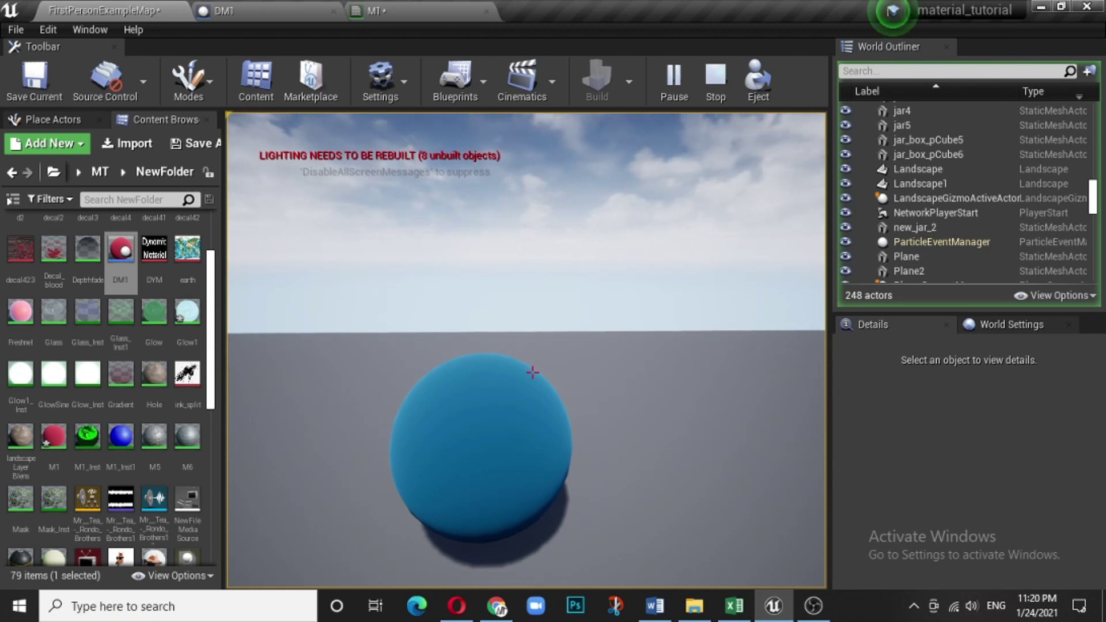
- Stop the play session and zoom the level viewport back on the sphere
{"action": "key", "text": "Escape"}
{"action": "scroll", "coordinate": [420, 412], "scroll_direction": "down", "scroll_amount": 6}
{"action": "scroll", "coordinate": [575, 353], "scroll_direction": "up", "scroll_amount": 2}
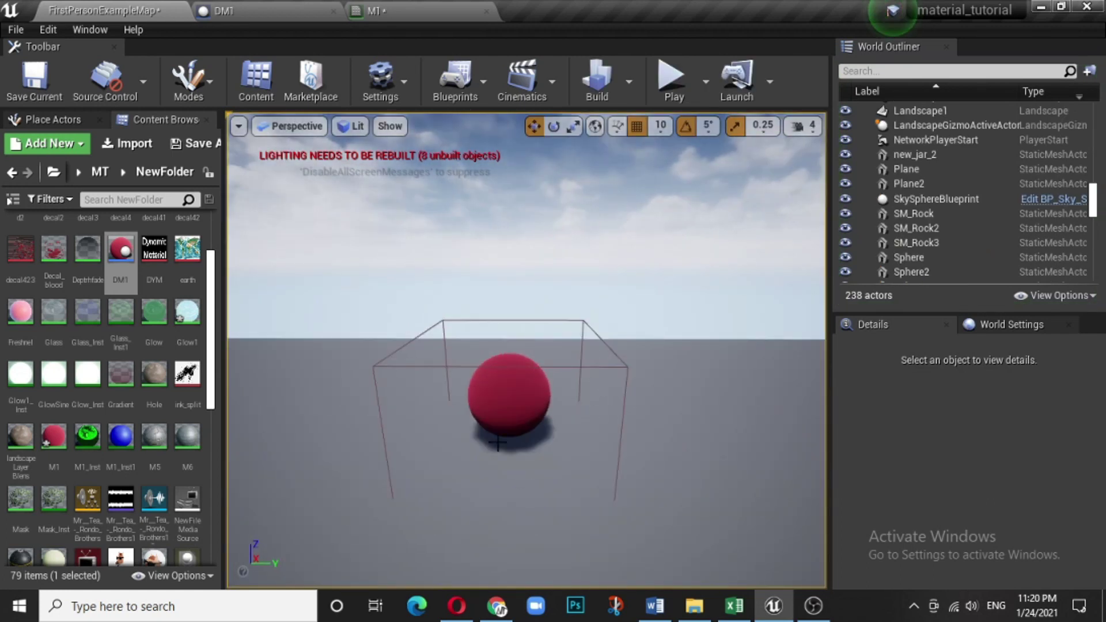
- Check Place Actors, then bring up the Content Browser's new asset list for NewFolder
{"action": "scroll", "coordinate": [490, 410], "scroll_direction": "up", "scroll_amount": 2}
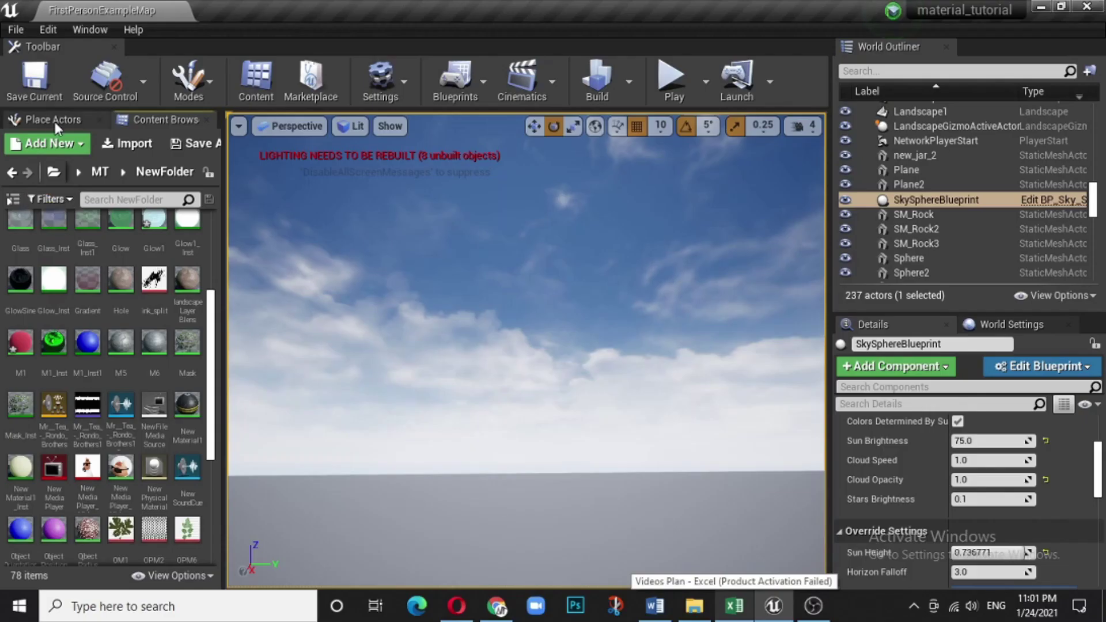
{"action": "left_click", "coordinate": [56, 120]}
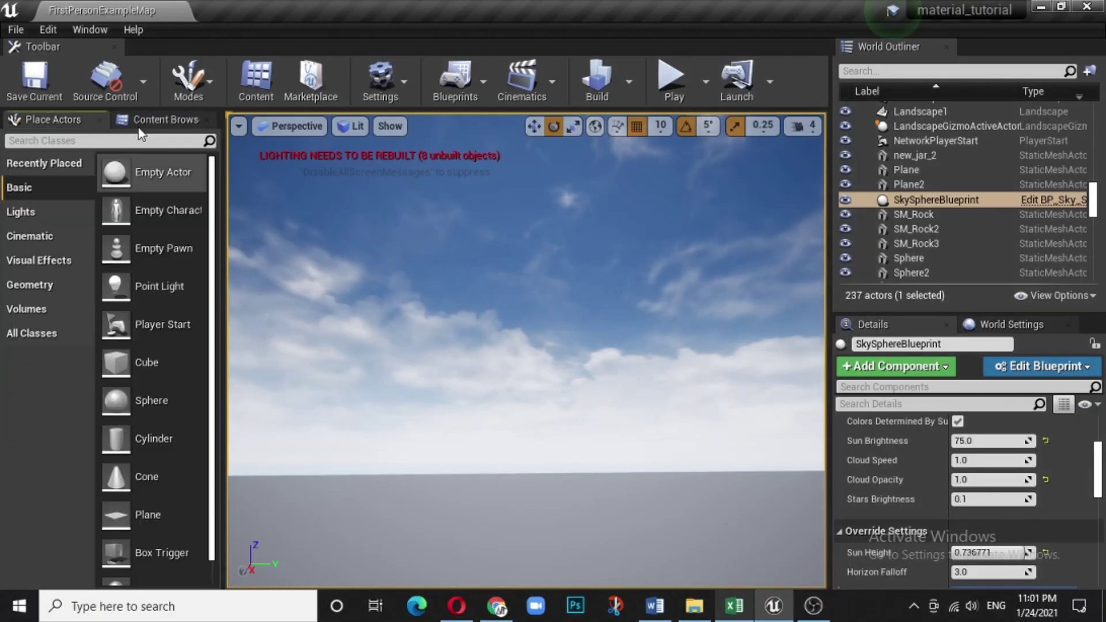
{"action": "left_click", "coordinate": [155, 122]}
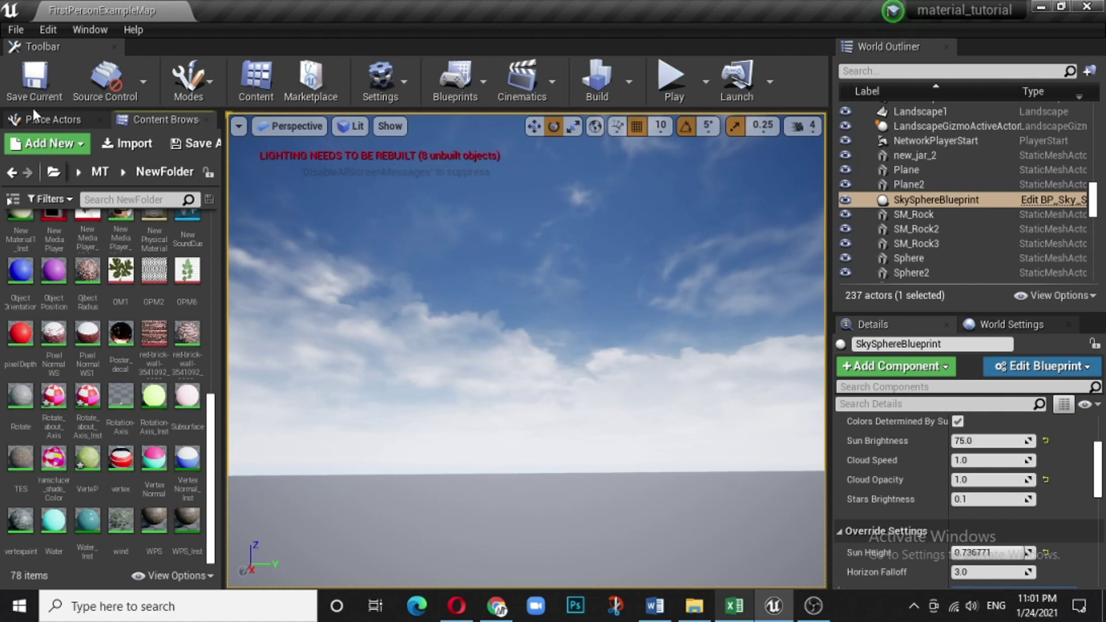
{"action": "left_click", "coordinate": [36, 147]}
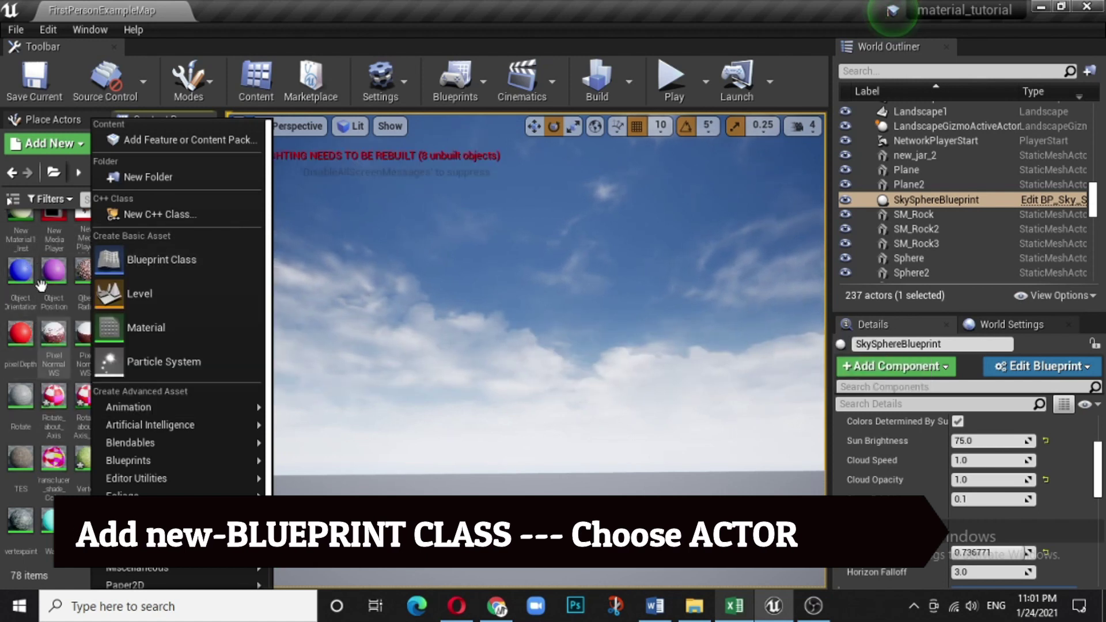
- Create an Actor-based Blueprint Class named DM1 and open it in the Blueprint editor
{"action": "left_click", "coordinate": [173, 256]}
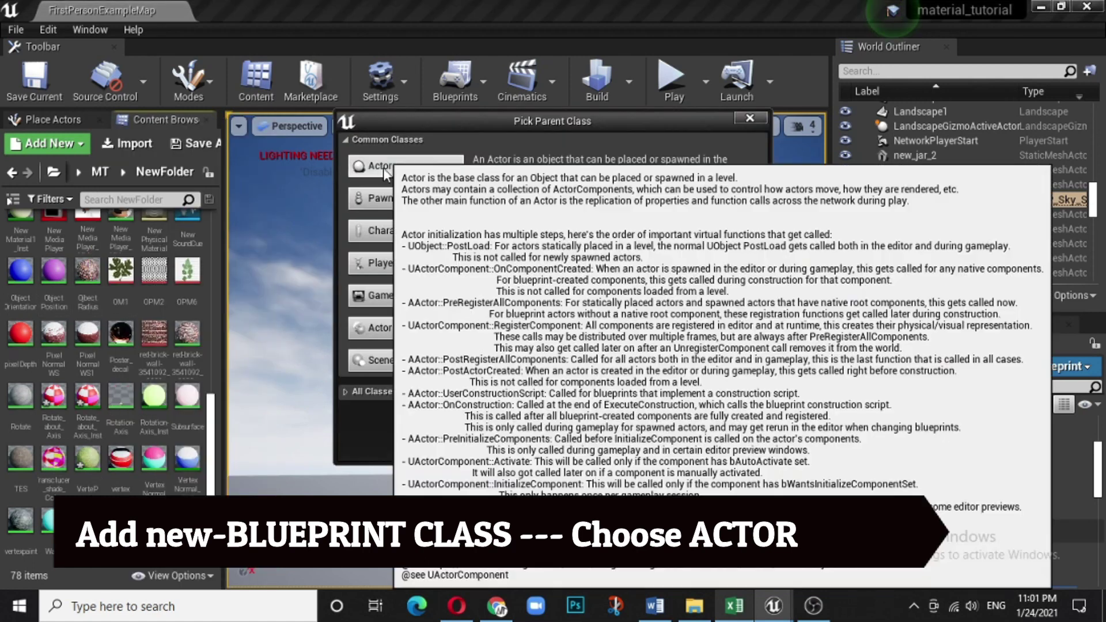
{"action": "left_click", "coordinate": [405, 166]}
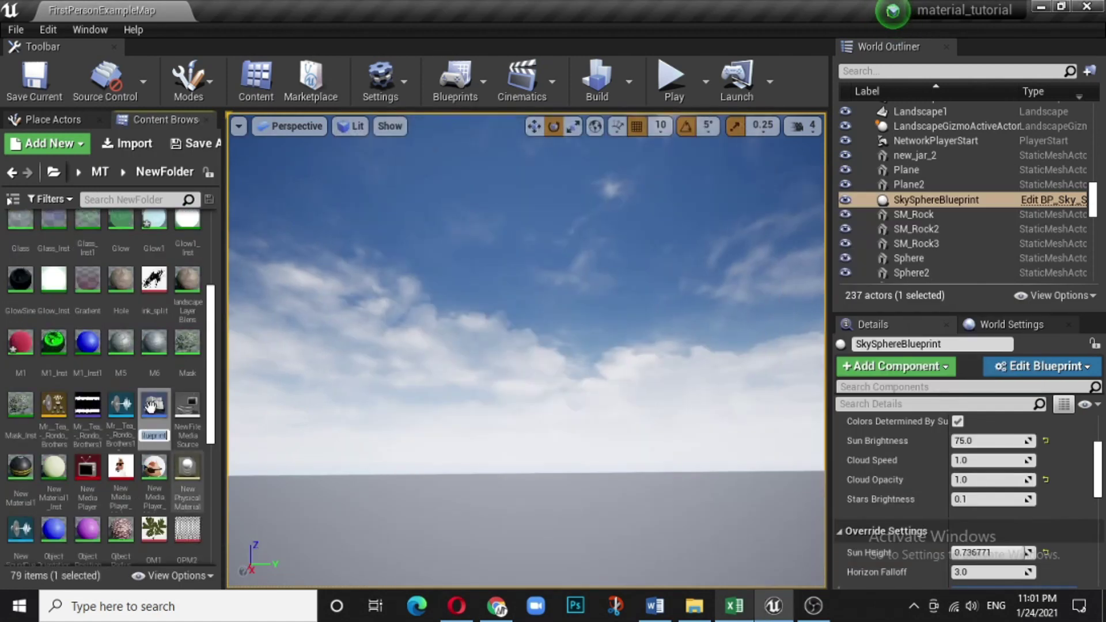
{"action": "key", "text": "BackSpace"}
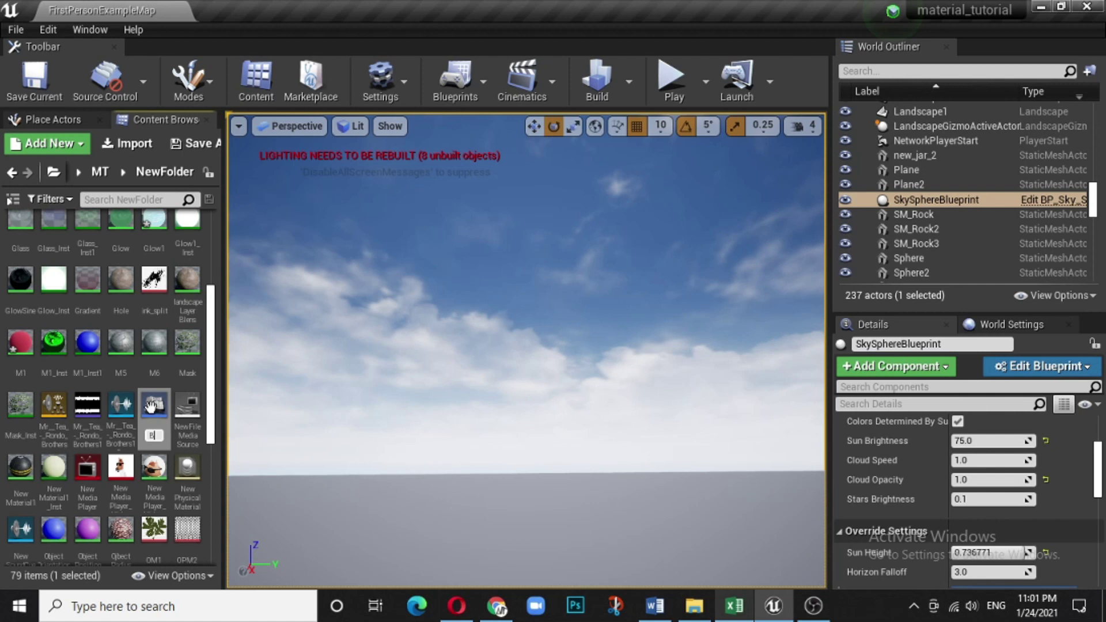
{"action": "type", "text": "OM"}
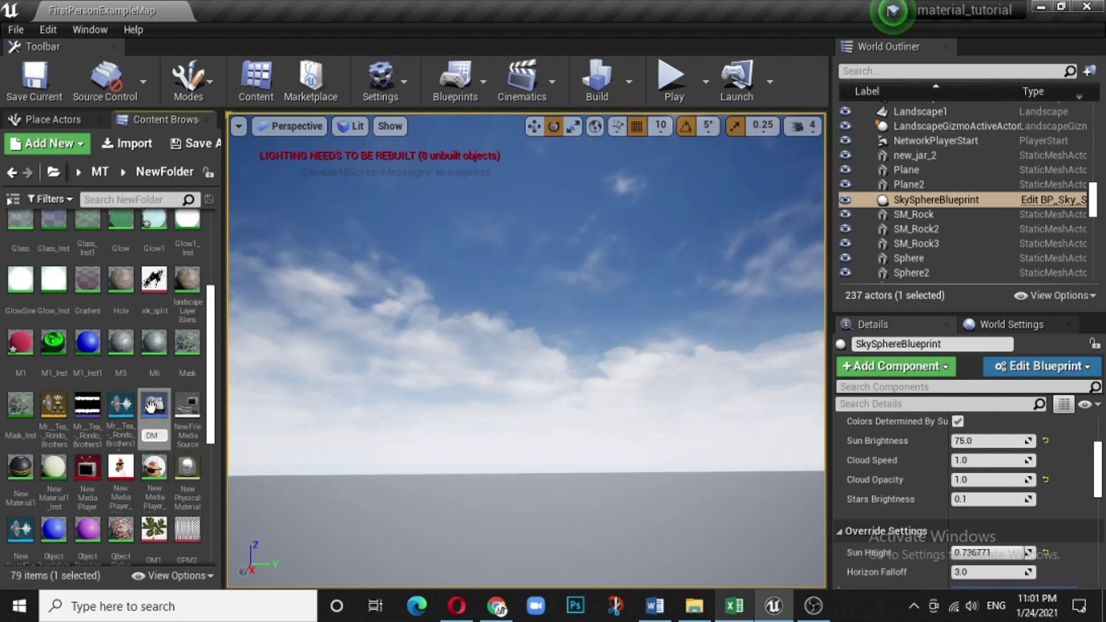
{"action": "type", "text": "1"}
{"action": "key", "text": "Return"}
{"action": "double_click", "coordinate": [113, 345]}
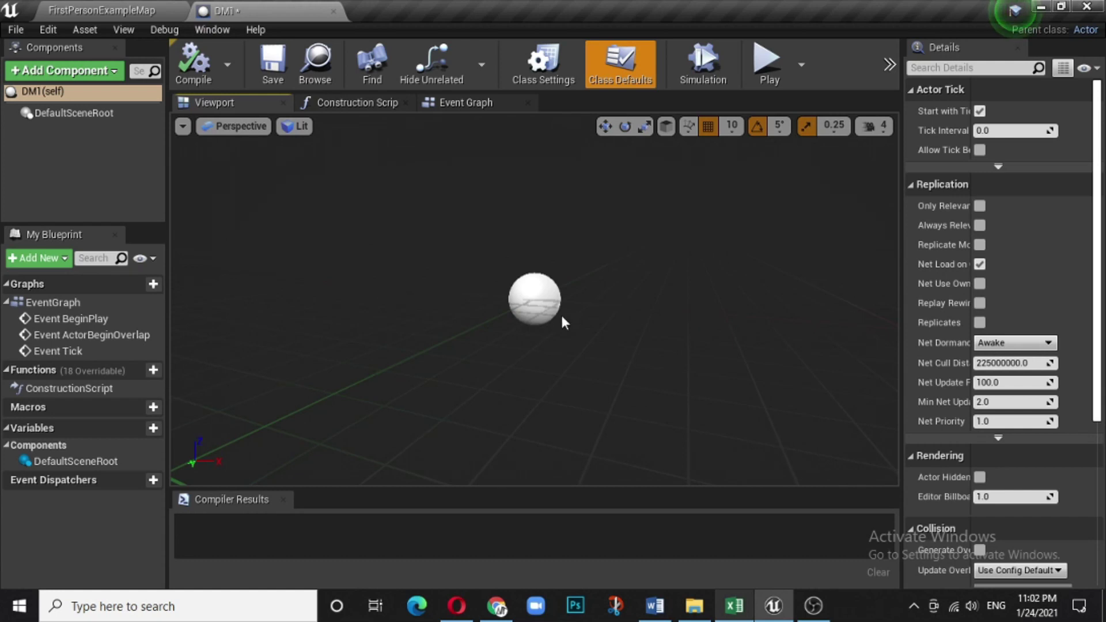
- Add a Sphere component to DM1 and rename it Ball
{"action": "left_click", "coordinate": [26, 70]}
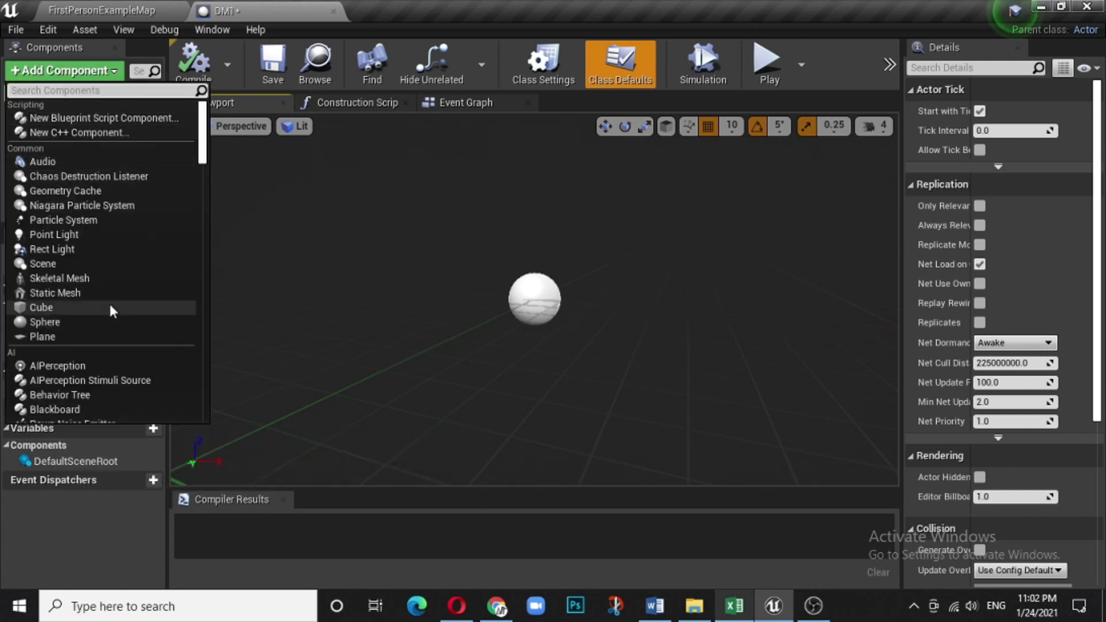
{"action": "left_click", "coordinate": [49, 323]}
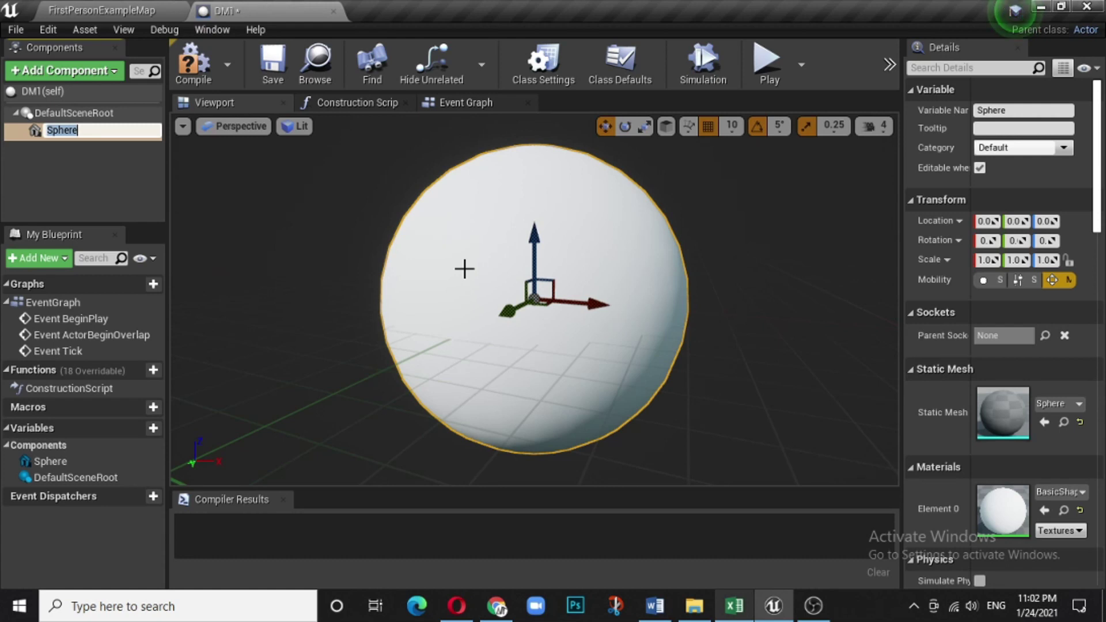
{"action": "type", "text": "Ball"}
{"action": "key", "text": "Return"}
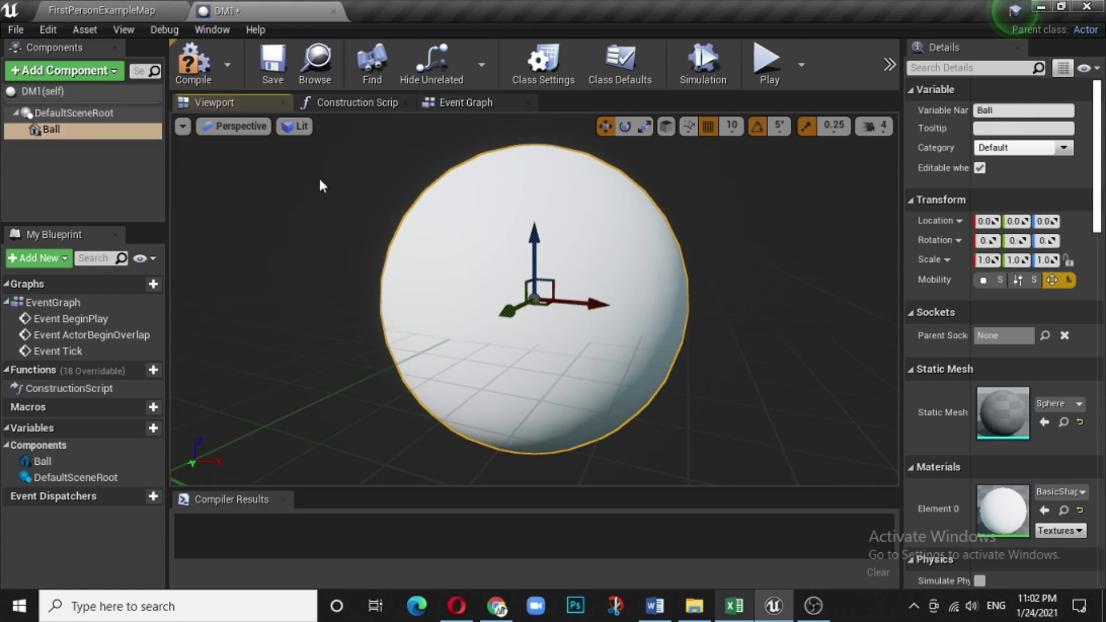
{"action": "left_click", "coordinate": [278, 227]}
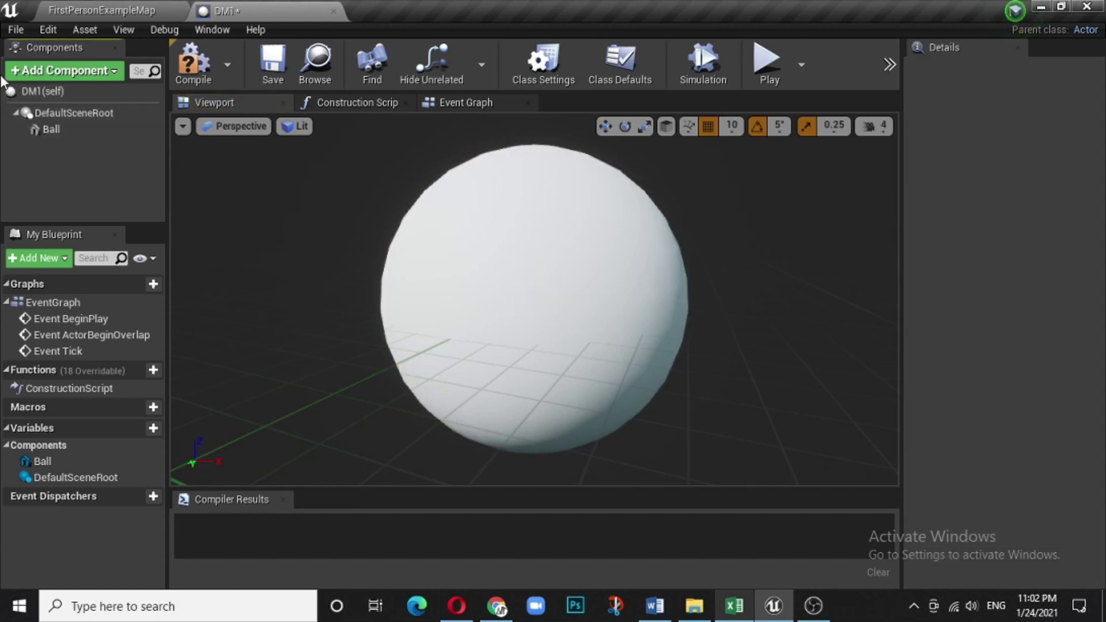
{"action": "left_click", "coordinate": [64, 70]}
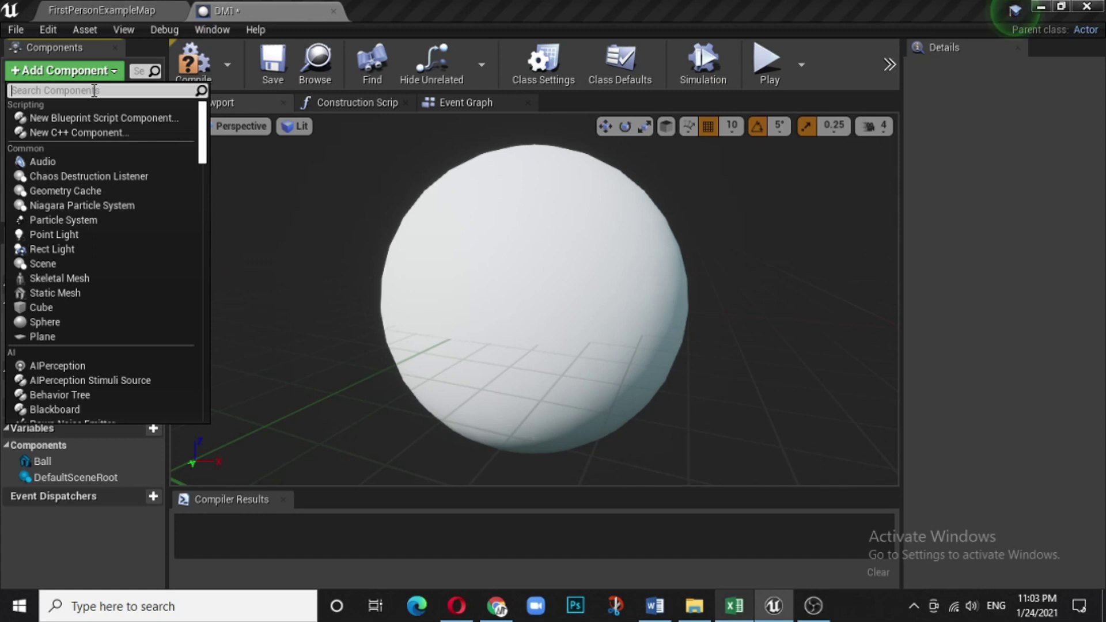
- Add a Box Collision scaled to 3.2, 3.2, 2.2 around the Ball, then compile and save DM1
{"action": "type", "text": "box"}
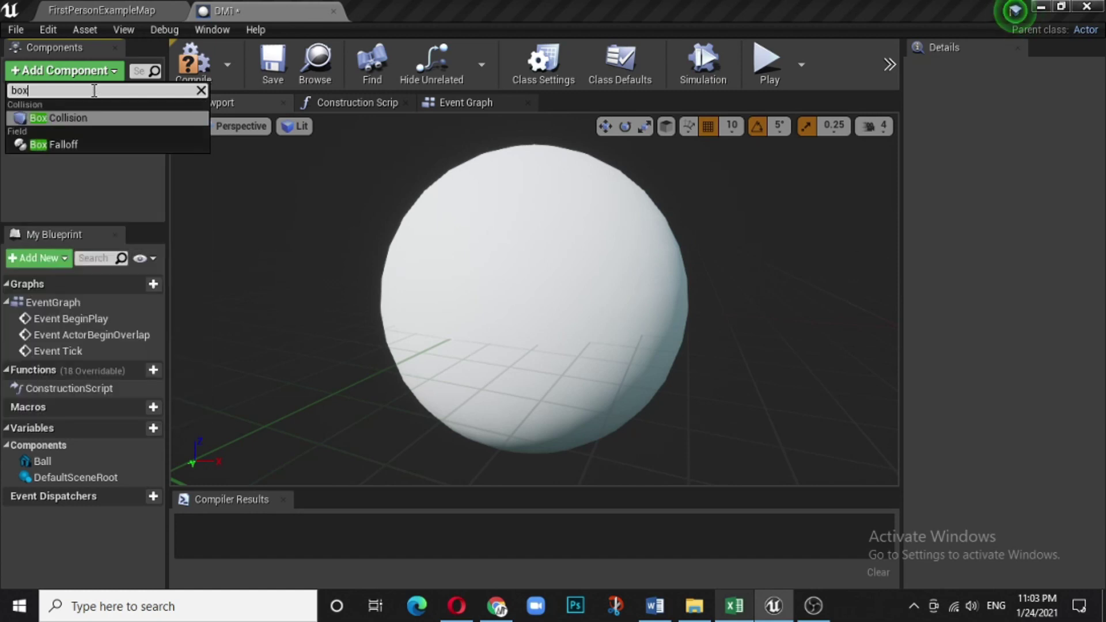
{"action": "left_click", "coordinate": [64, 117]}
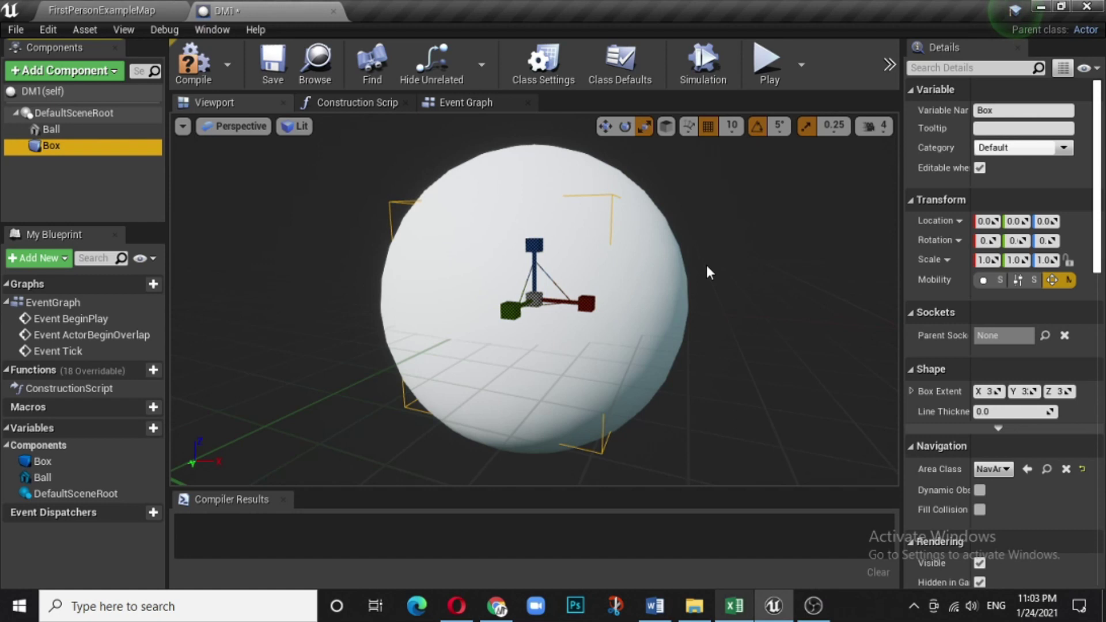
{"action": "left_click_drag", "start_coordinate": [535, 286], "coordinate": [611, 253]}
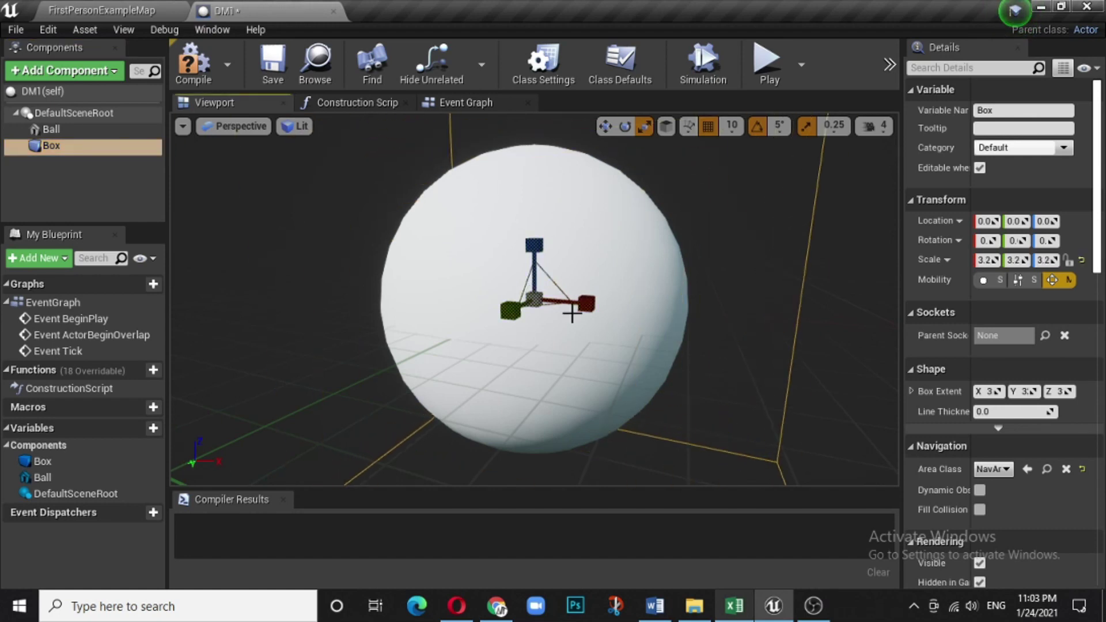
{"action": "left_click_drag", "start_coordinate": [534, 245], "coordinate": [533, 270]}
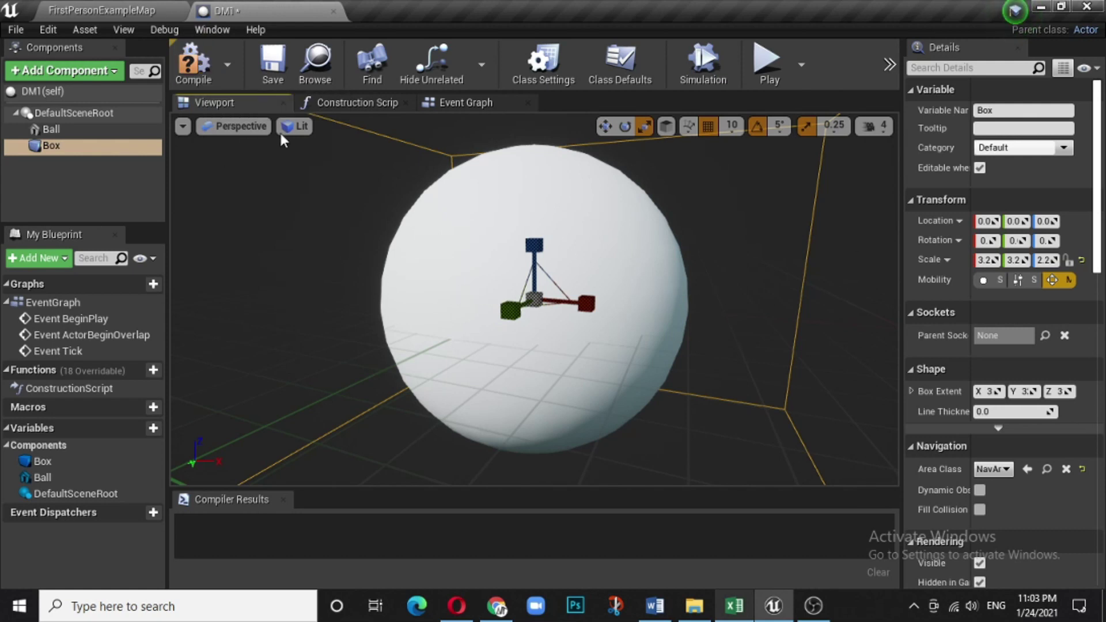
{"action": "left_click", "coordinate": [190, 59]}
{"action": "left_click", "coordinate": [273, 68]}
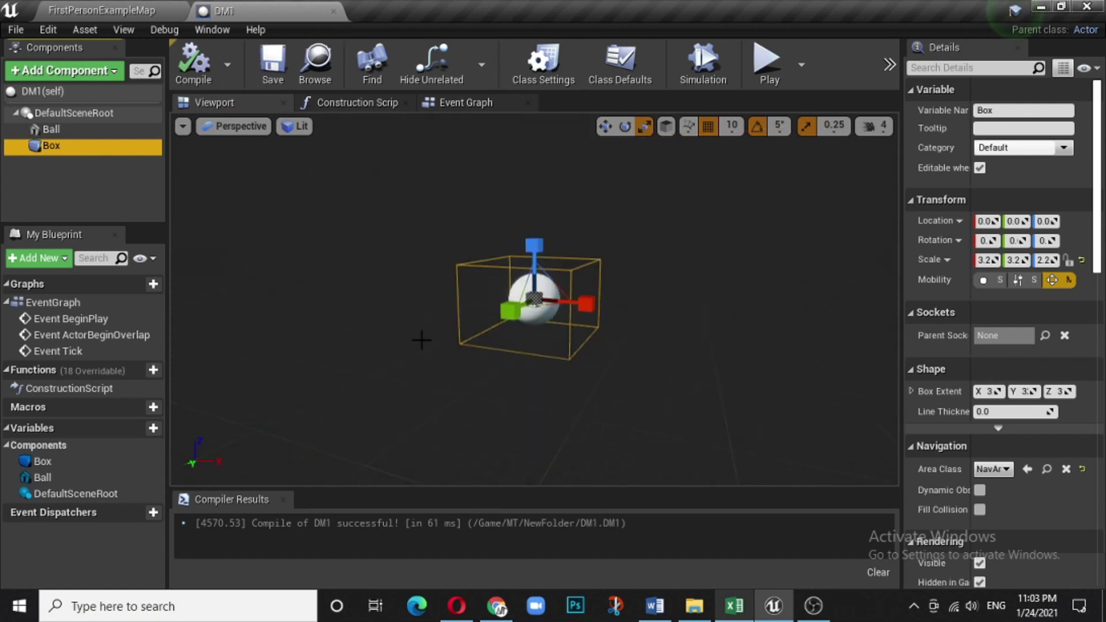
- Place a Ball component reference in DM1's Construction Script graph
{"action": "left_click", "coordinate": [347, 102]}
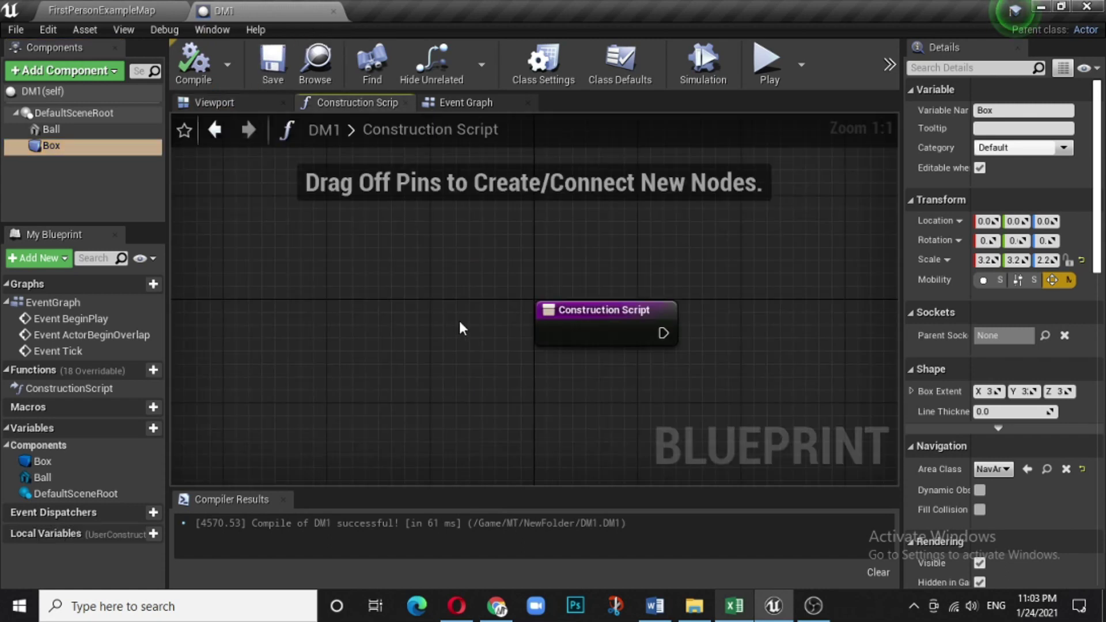
{"action": "right_click_drag", "start_coordinate": [527, 383], "coordinate": [400, 302]}
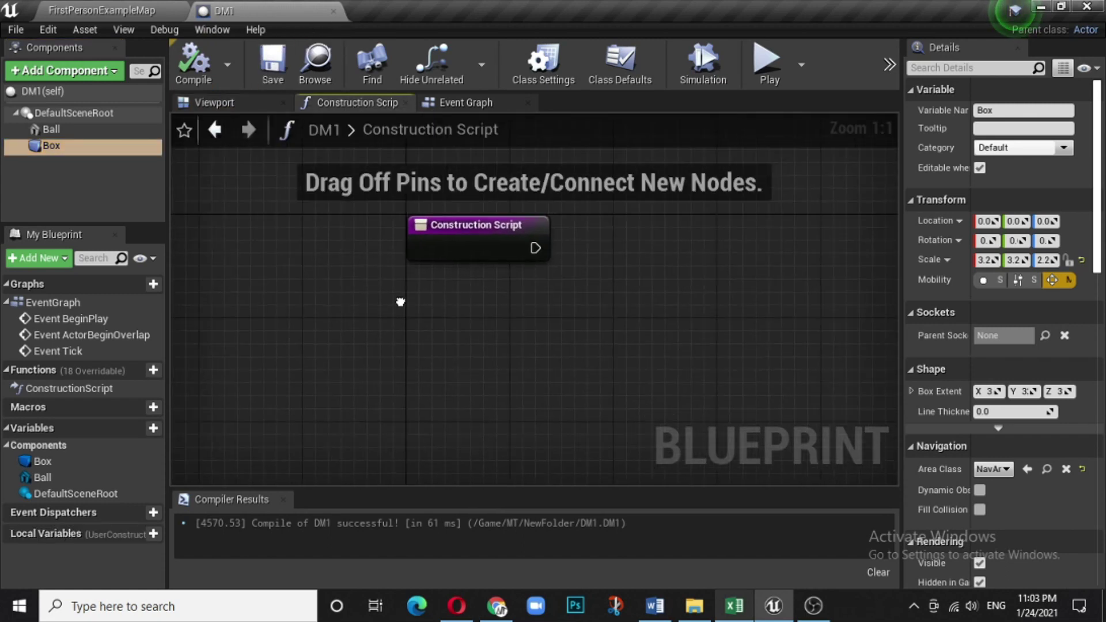
{"action": "left_click", "coordinate": [408, 282]}
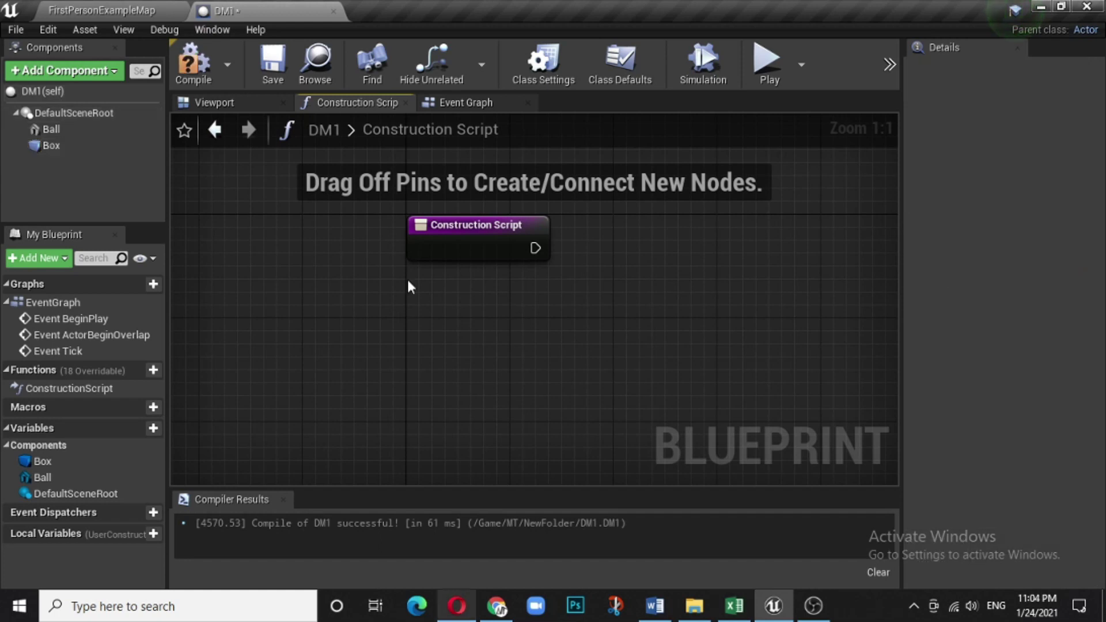
{"action": "left_click", "coordinate": [50, 128]}
{"action": "left_click_drag", "start_coordinate": [50, 128], "coordinate": [375, 336]}
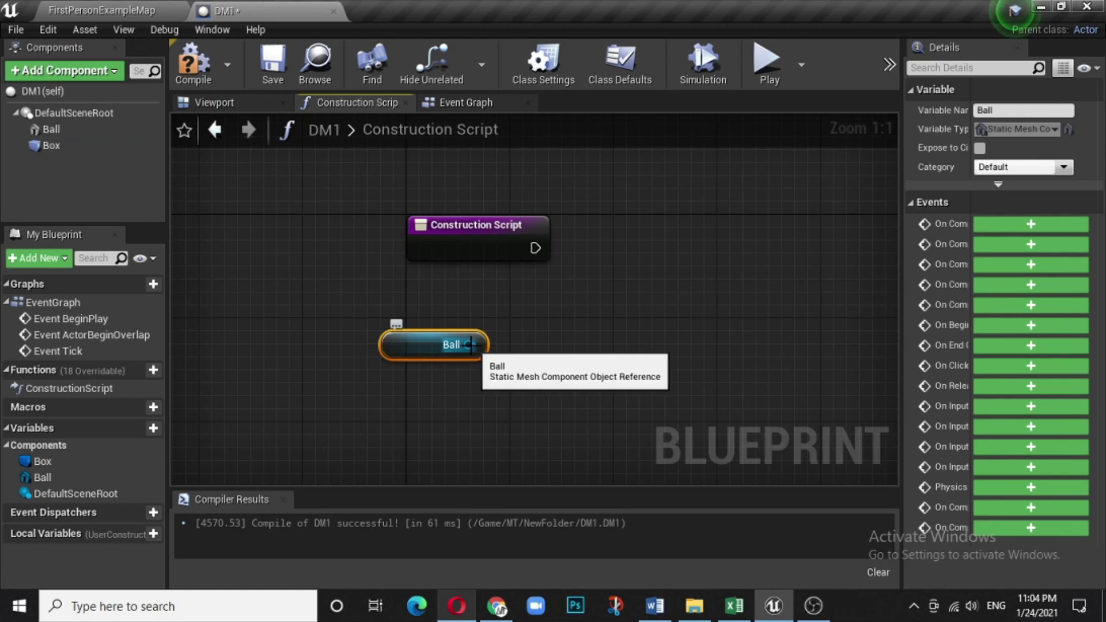
- Add a Create Dynamic Material Instance node targeting Ball and wire Construction Script's exec into it
{"action": "left_click_drag", "start_coordinate": [471, 345], "coordinate": [598, 251]}
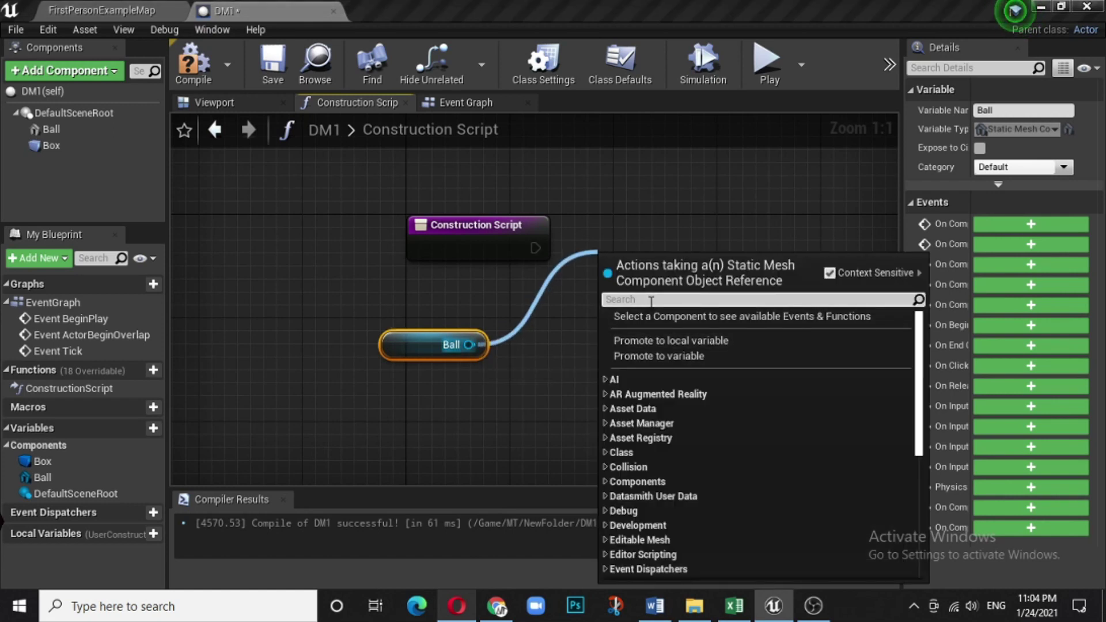
{"action": "type", "text": "dynamic"}
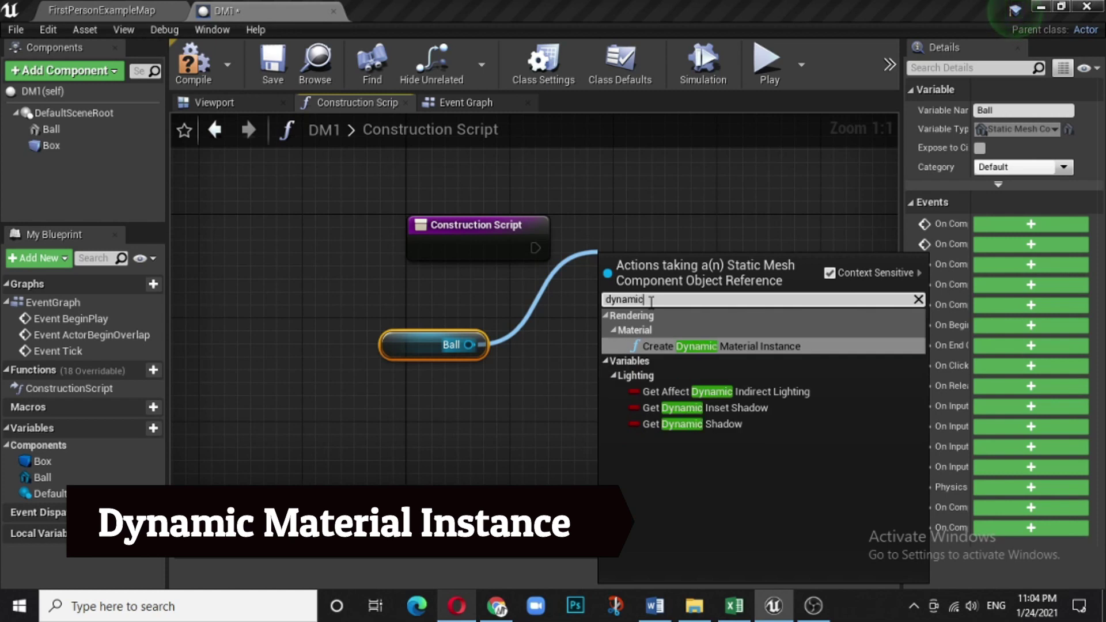
{"action": "left_click", "coordinate": [690, 346]}
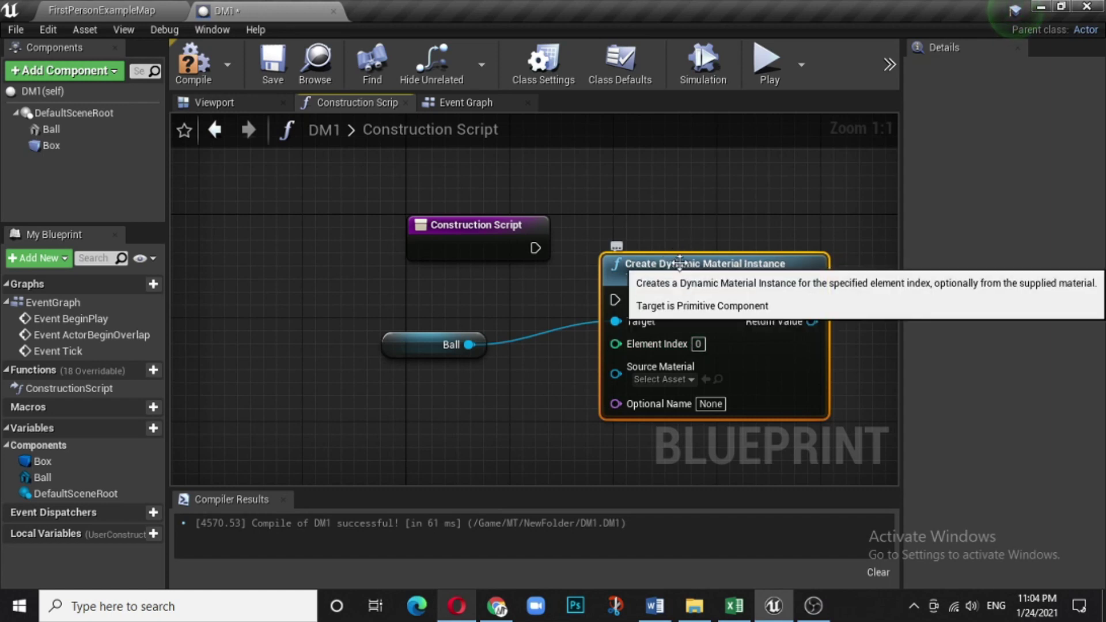
{"action": "left_click_drag", "start_coordinate": [680, 262], "coordinate": [669, 215]}
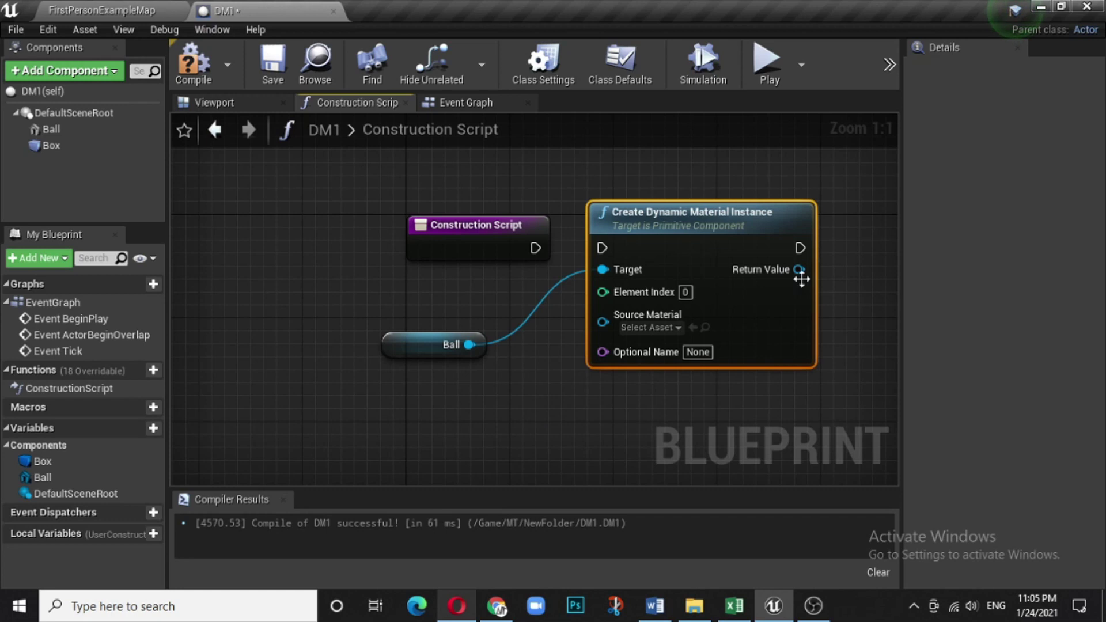
{"action": "left_click_drag", "start_coordinate": [535, 247], "coordinate": [602, 247]}
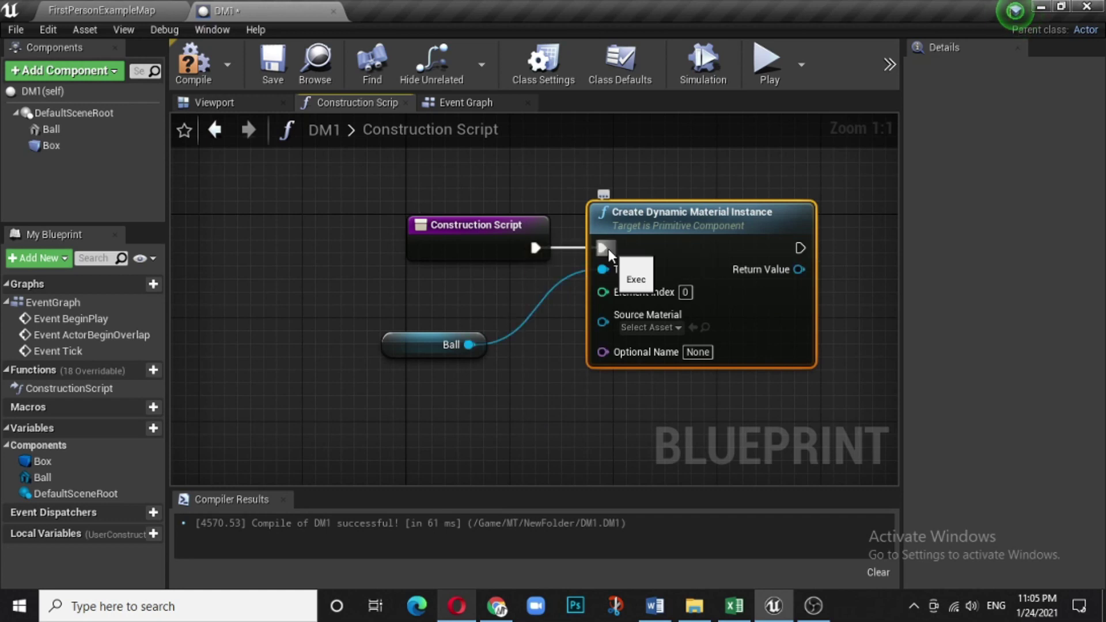